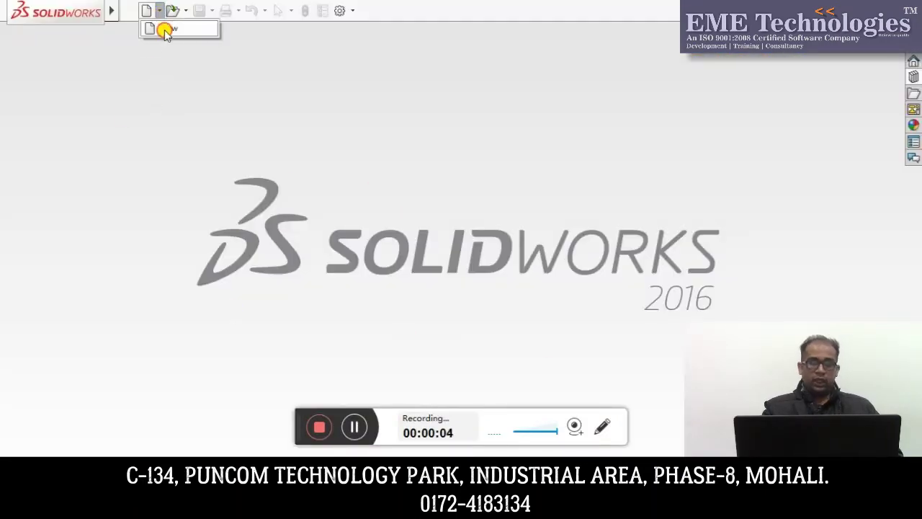
# Create a new blank part document, Part11.
pyautogui.click(147, 11)
pyautogui.click(291, 158)
pyautogui.doubleClick(345, 200)
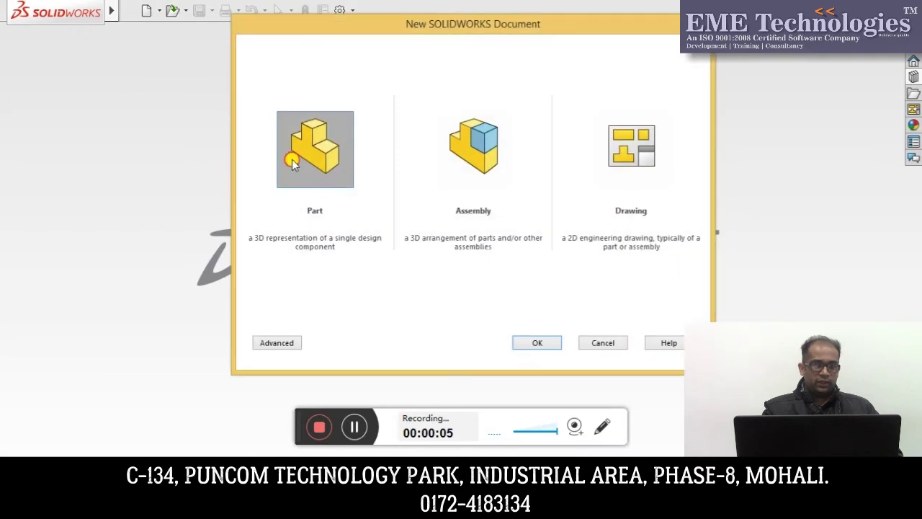
pyautogui.doubleClick(353, 169)
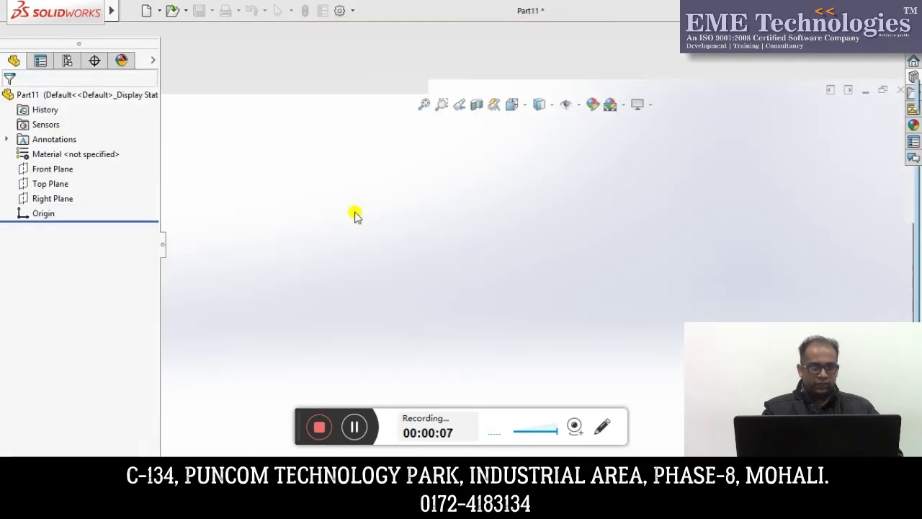
# Start a sketch on the Front Plane.
pyautogui.click(40, 227)
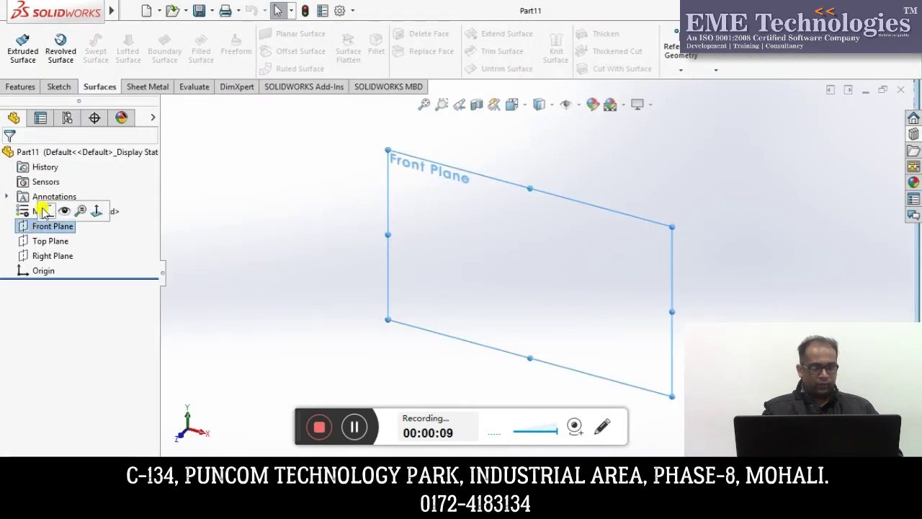
pyautogui.click(44, 211)
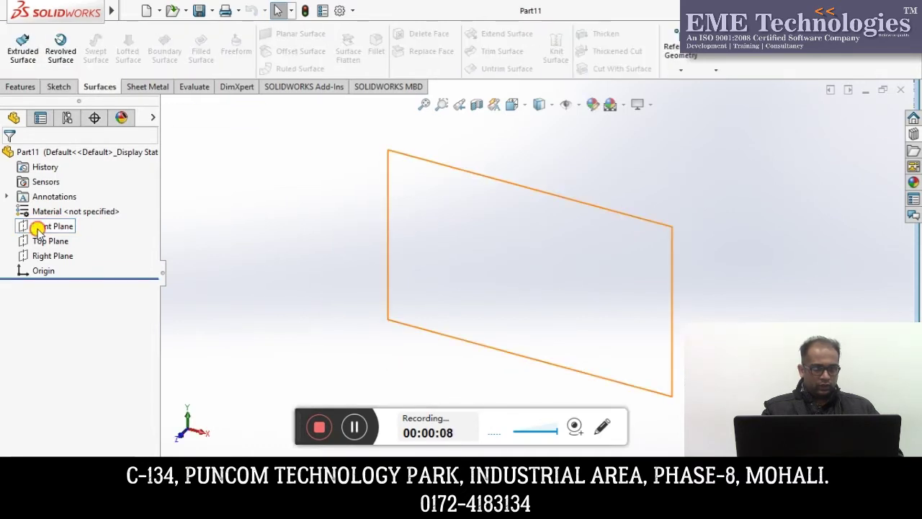
pyautogui.click(38, 228)
pyautogui.click(43, 211)
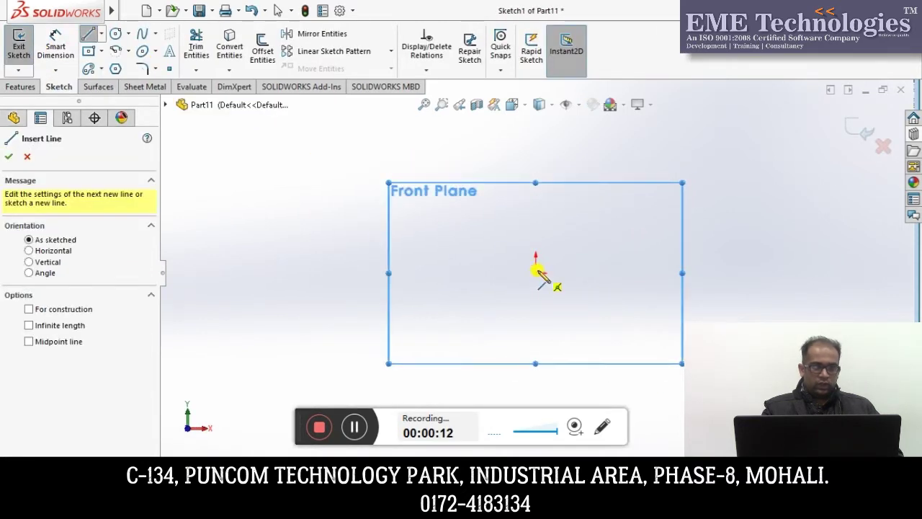
# Draw a corner rectangle with its first corner at the origin.
pyautogui.click(100, 87)
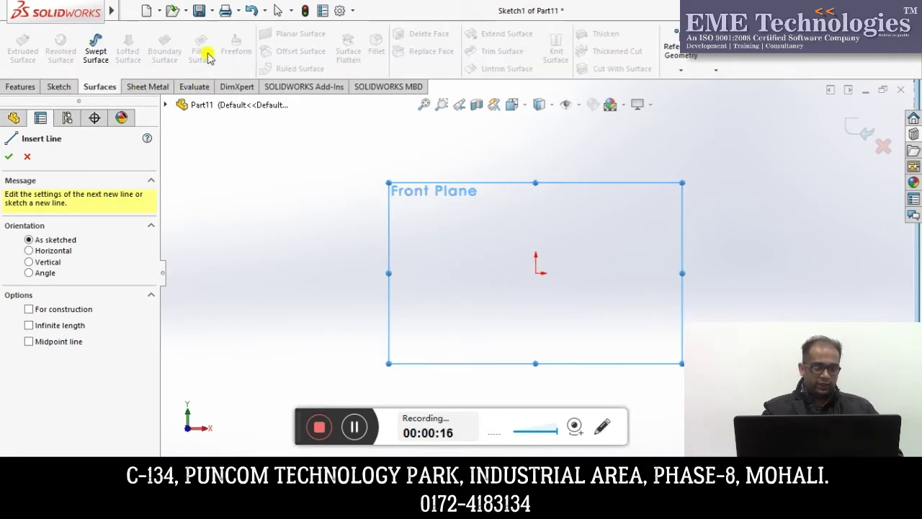
pyautogui.click(71, 84)
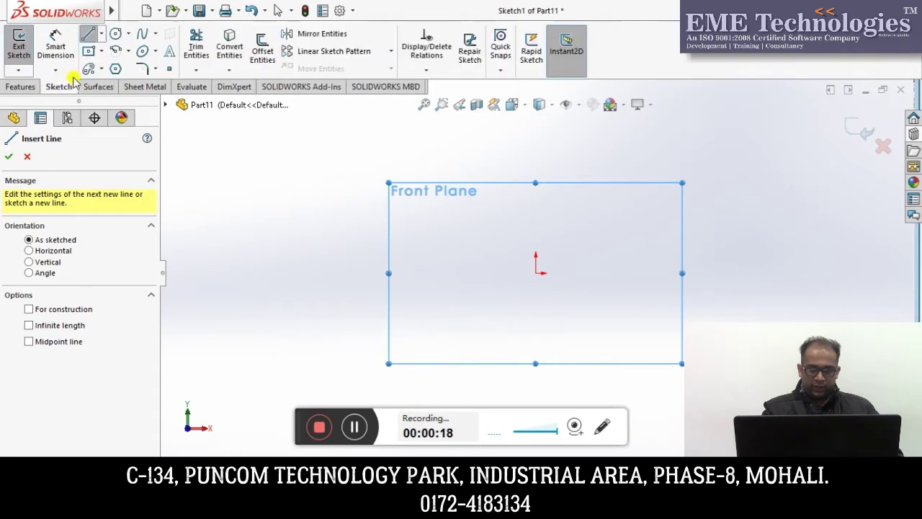
pyautogui.click(101, 52)
pyautogui.click(128, 68)
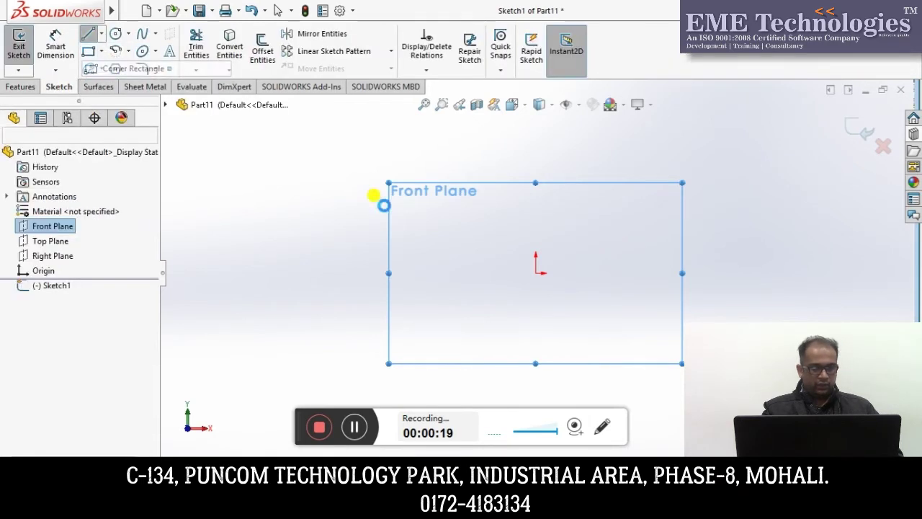
pyautogui.click(540, 273)
pyautogui.click(673, 336)
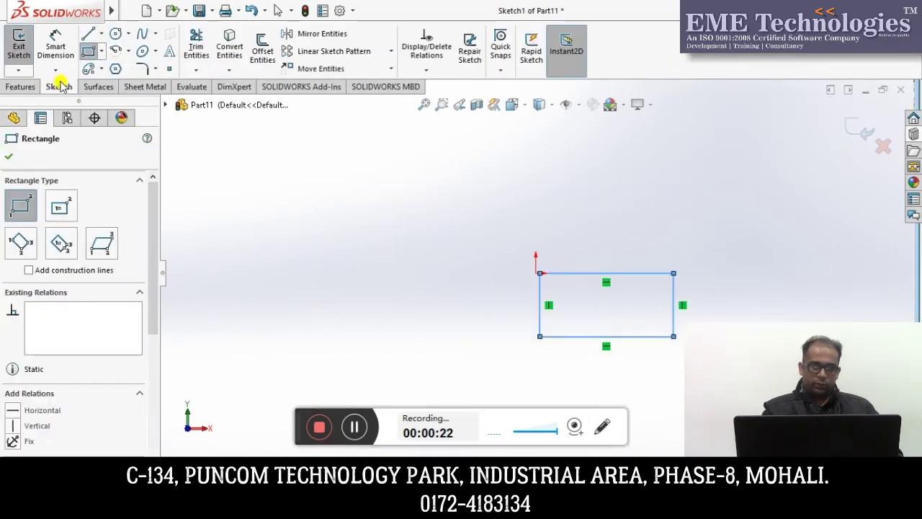
pyautogui.click(104, 88)
# Extrude the rectangle 43.00mm into an open surface box, Surface-Extrude1.
pyautogui.press('Escape')
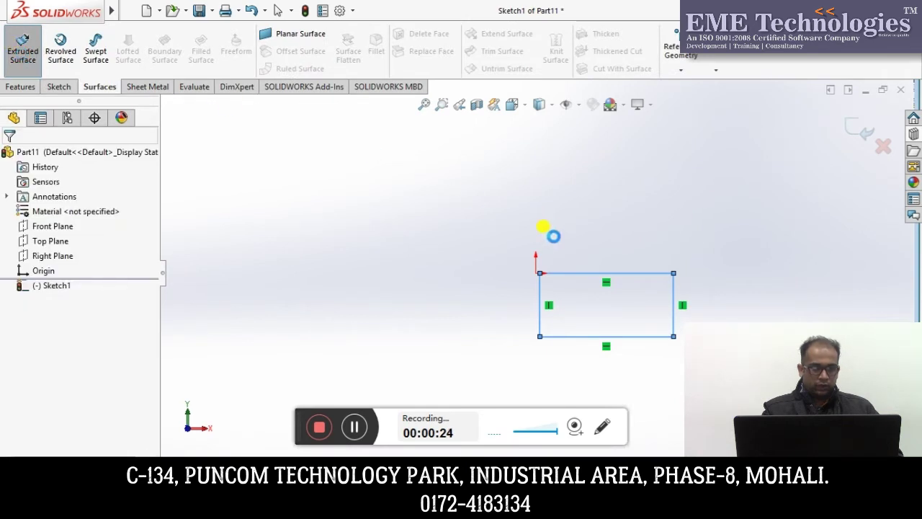
pyautogui.moveTo(514, 282); pyautogui.dragTo(393, 287)
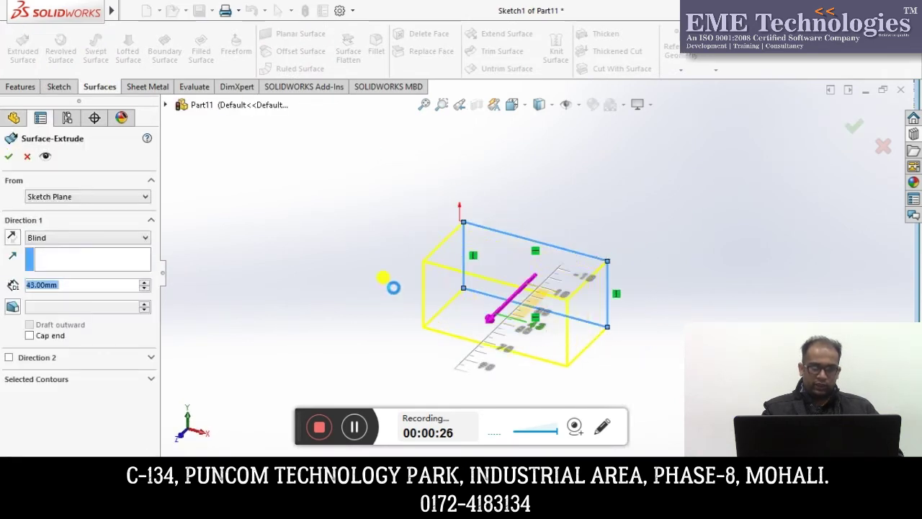
pyautogui.click(8, 157)
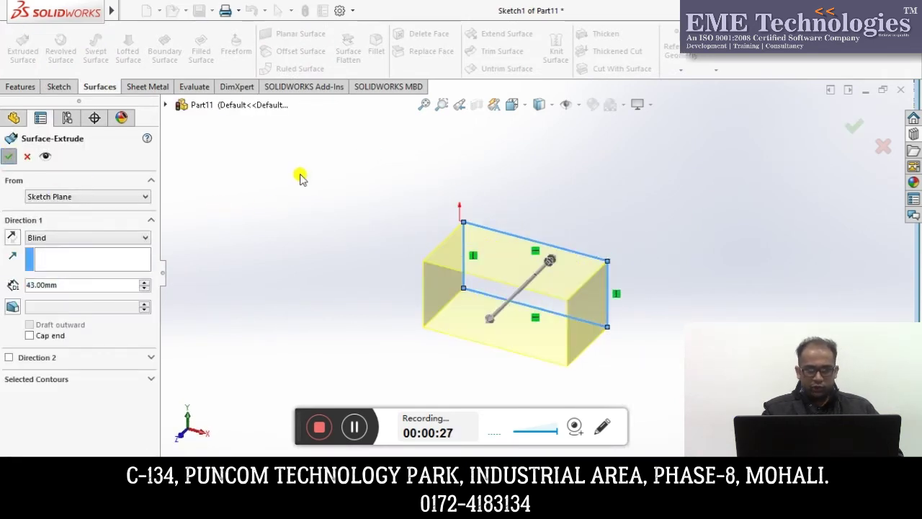
pyautogui.moveTo(319, 181); pyautogui.dragTo(535, 305, button='middle')
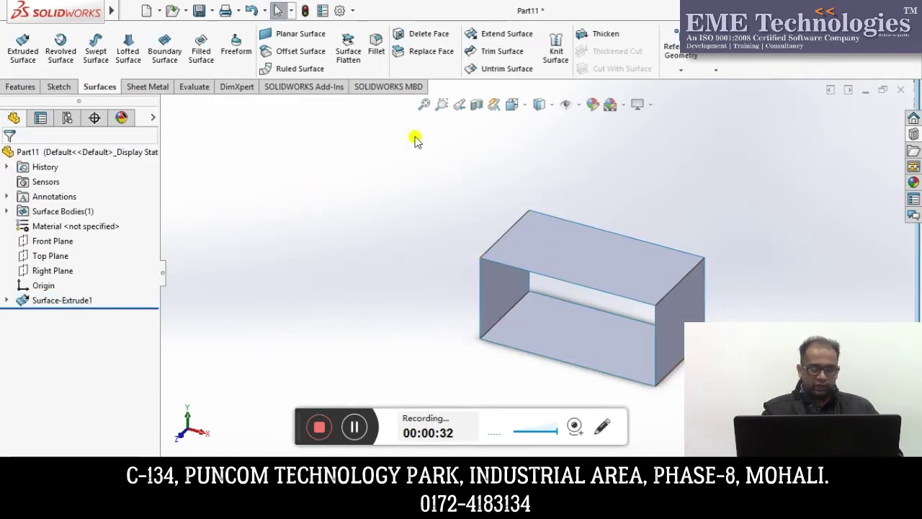
# Patch one open end of the box with a filled surface bounded by its four edges.
pyautogui.click(201, 51)
pyautogui.scroll(-3, 627, 353)
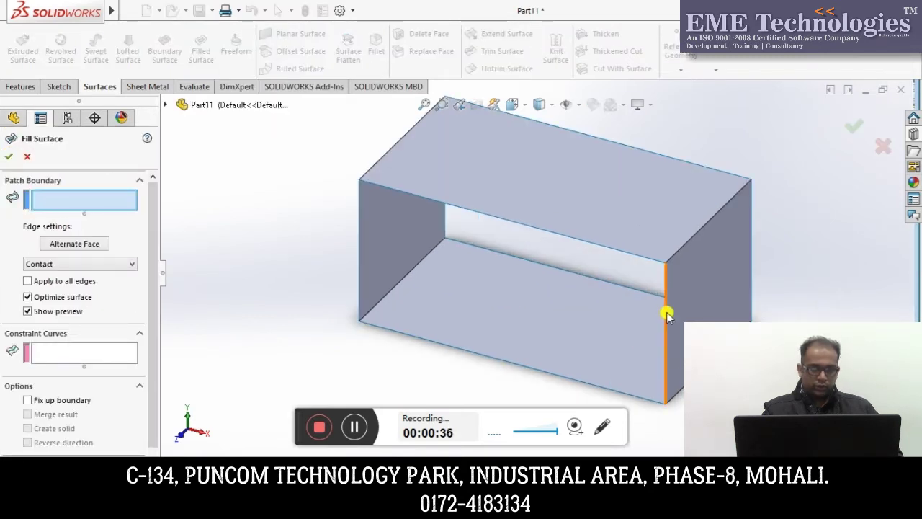
pyautogui.click(667, 315)
pyautogui.click(566, 240)
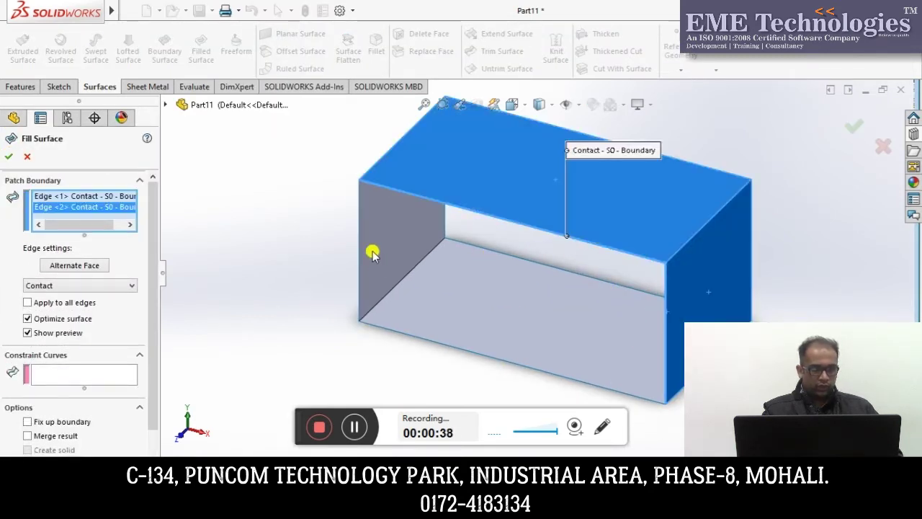
pyautogui.click(360, 226)
pyautogui.click(453, 348)
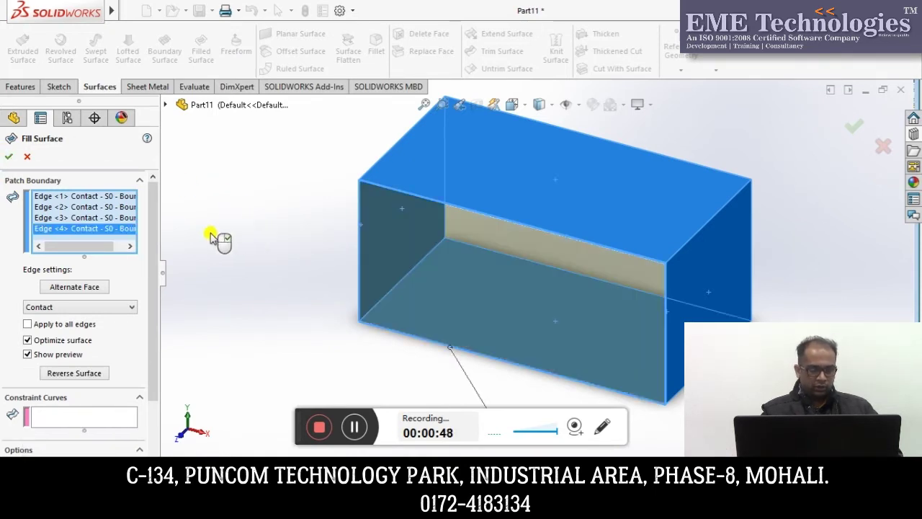
pyautogui.moveTo(280, 240); pyautogui.dragTo(288, 206, button='middle')
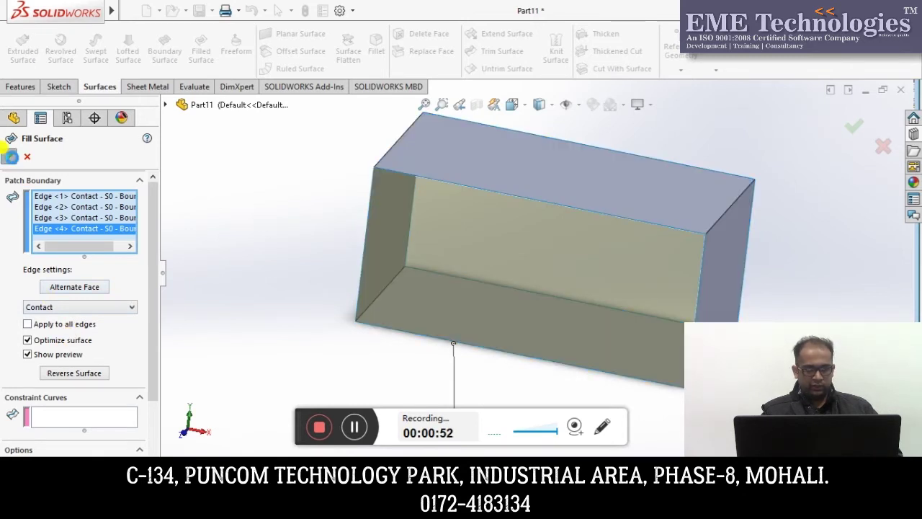
pyautogui.click(10, 156)
pyautogui.moveTo(561, 273); pyautogui.dragTo(502, 294, button='middle')
pyautogui.moveTo(490, 245); pyautogui.dragTo(362, 255, button='middle')
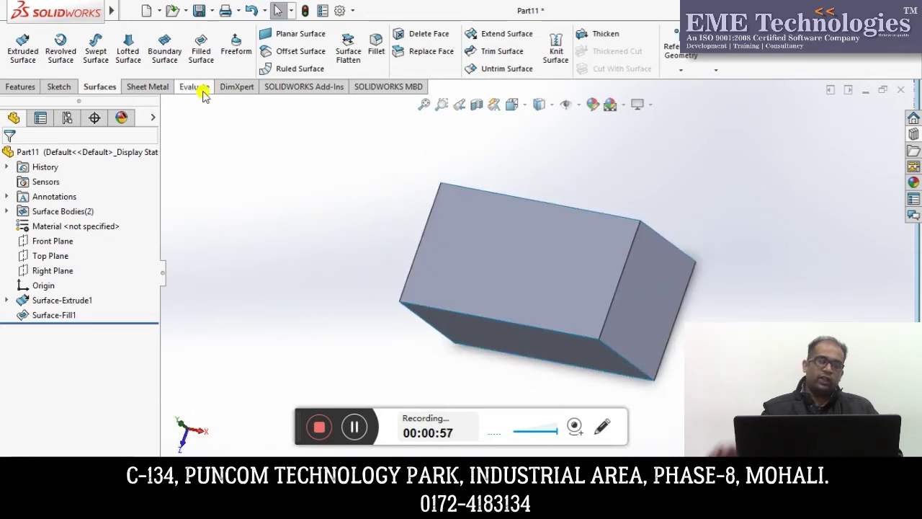
# Start a freeform edit on the box's top face and add two control curves across it.
pyautogui.click(235, 45)
pyautogui.scroll(-2, 513, 291)
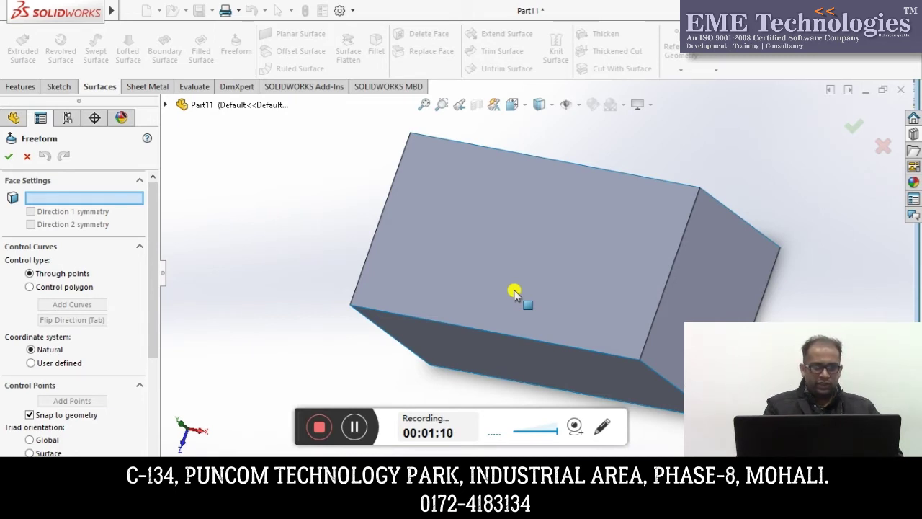
pyautogui.click(538, 259)
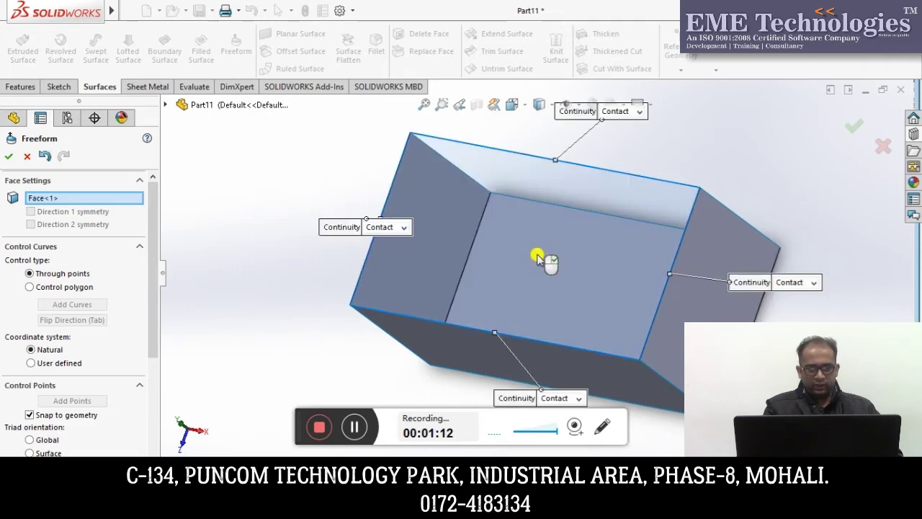
pyautogui.moveTo(428, 209); pyautogui.dragTo(458, 272, button='middle')
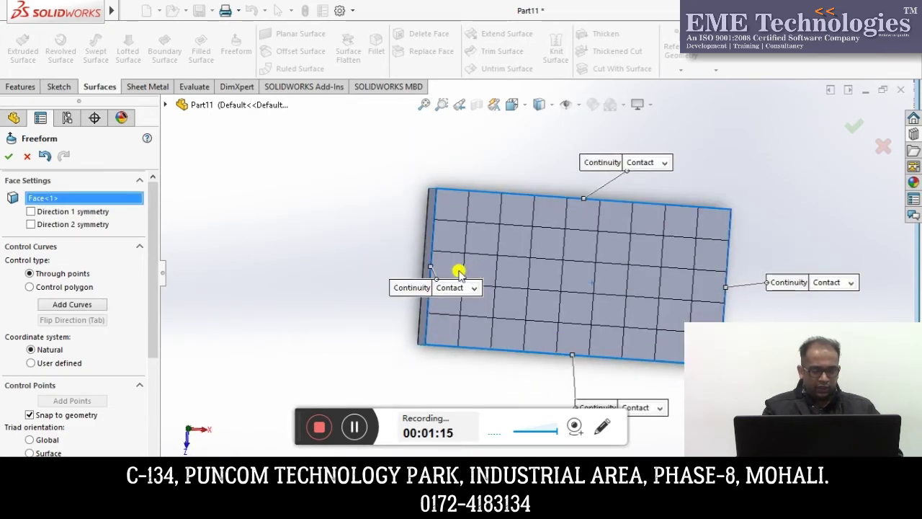
pyautogui.click(72, 304)
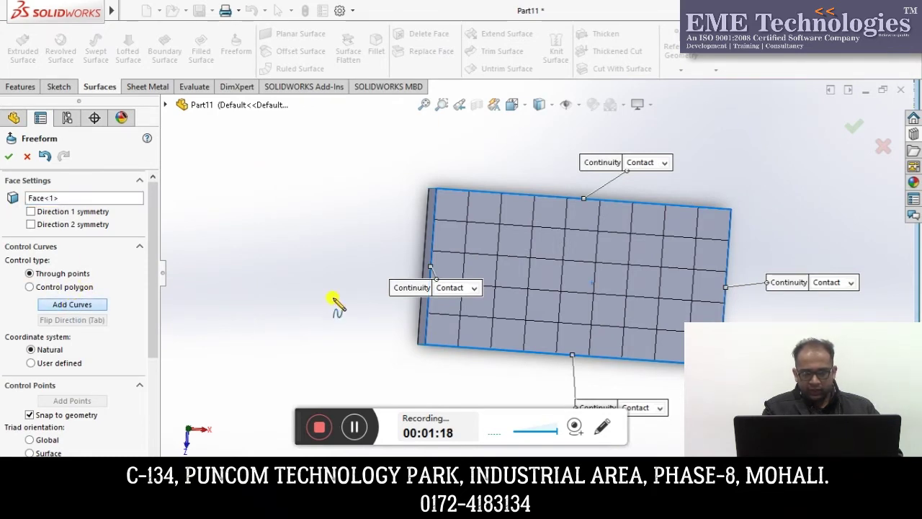
pyautogui.click(495, 277)
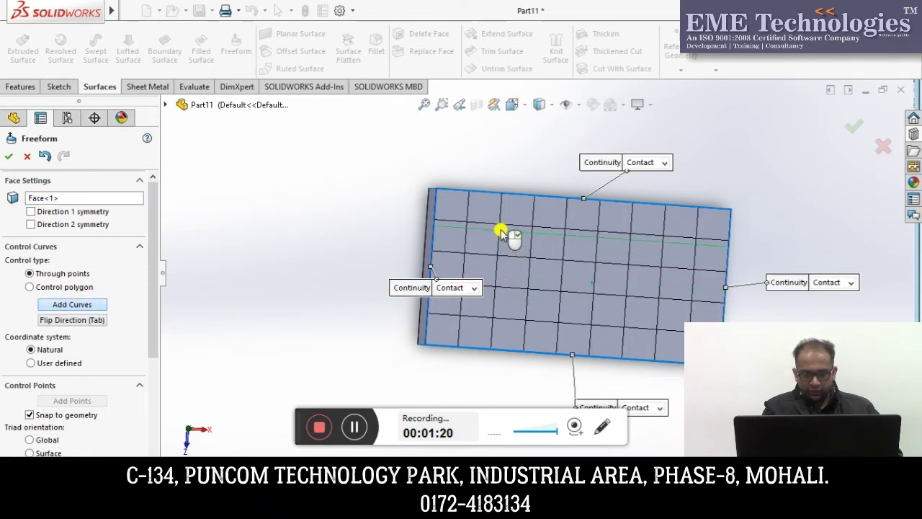
pyautogui.scroll(-3, 500, 255)
pyautogui.scroll(-3, 504, 257)
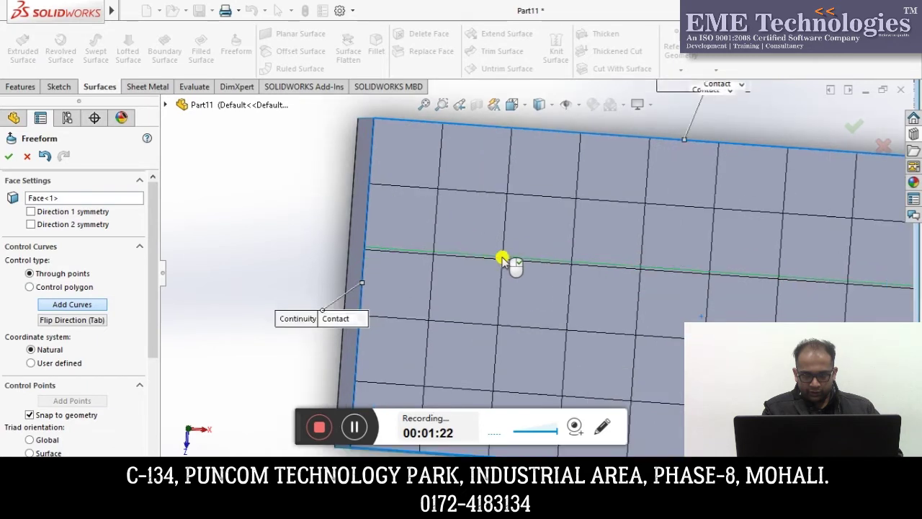
pyautogui.click(526, 301)
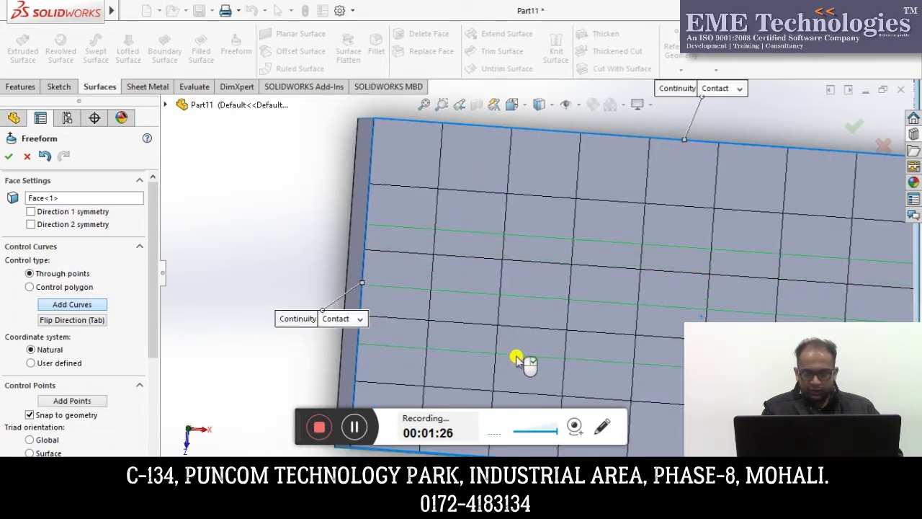
# Place two control points on the freeform control curve.
pyautogui.click(90, 405)
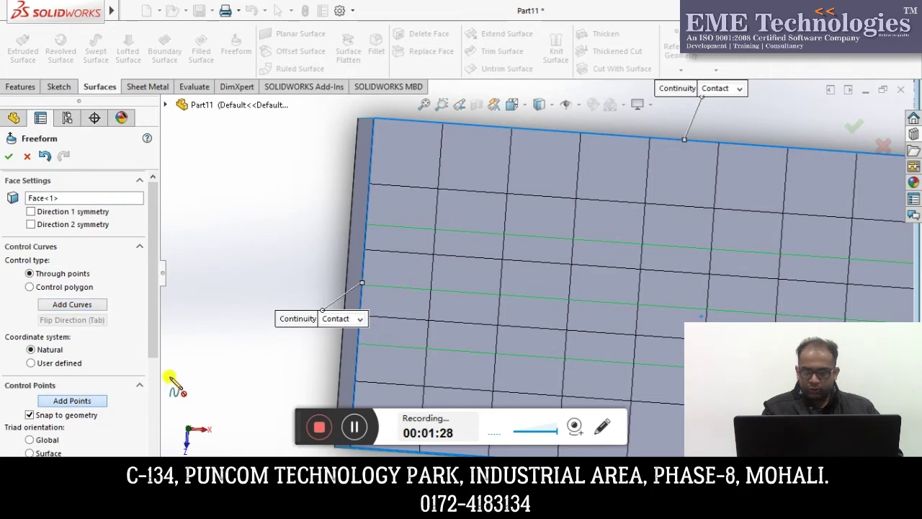
pyautogui.click(530, 243)
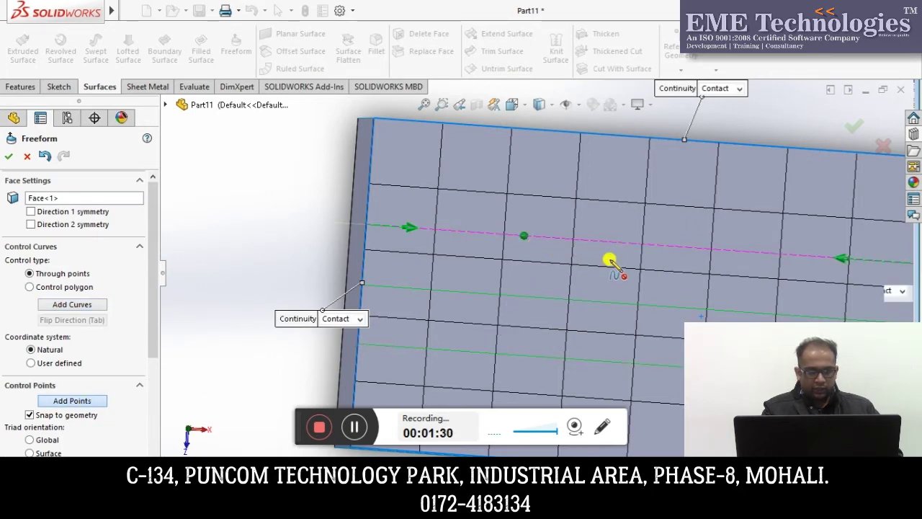
pyautogui.scroll(4, 609, 288)
pyautogui.moveTo(617, 269); pyautogui.dragTo(599, 243, button='middle')
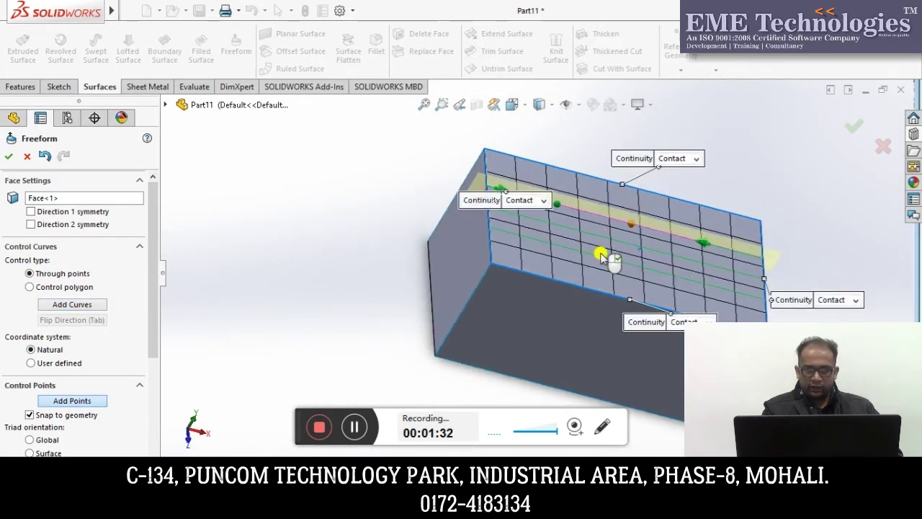
pyautogui.scroll(-3, 605, 256)
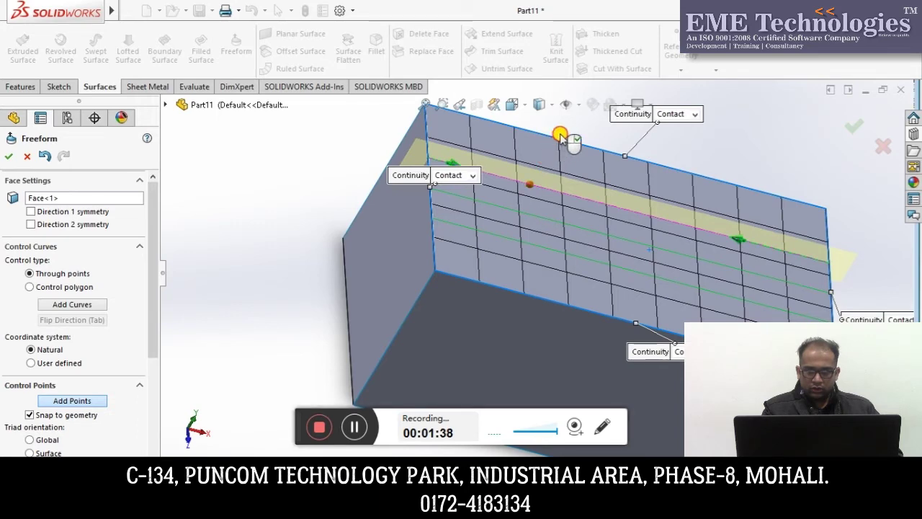
pyautogui.moveTo(574, 152); pyautogui.dragTo(602, 249, button='middle')
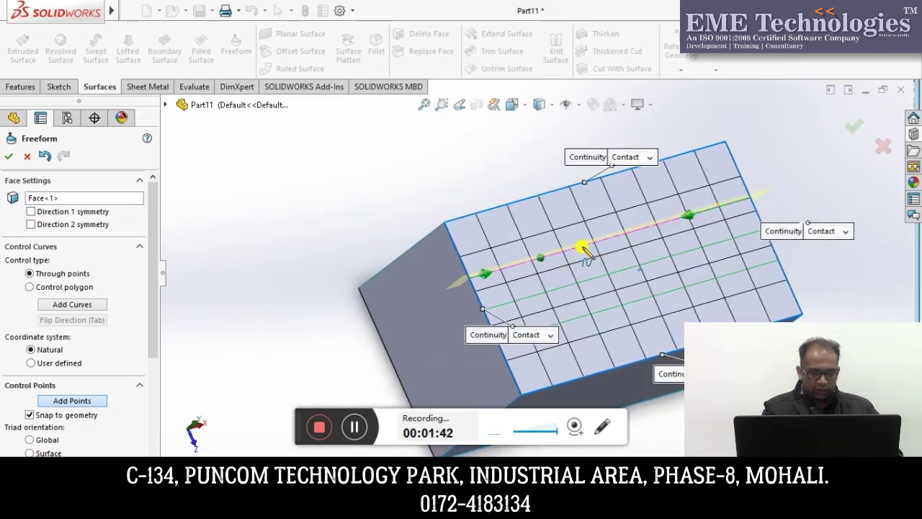
pyautogui.click(587, 246)
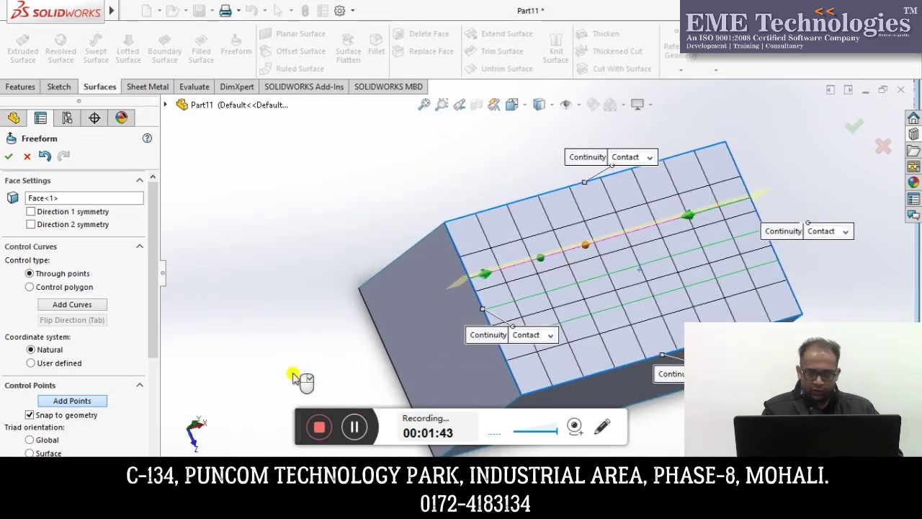
pyautogui.click(78, 400)
# Pull a control point upward into a tall curved fin and accept Freeform1.
pyautogui.click(589, 246)
pyautogui.moveTo(592, 238); pyautogui.dragTo(606, 250)
pyautogui.moveTo(554, 166); pyautogui.dragTo(273, 220, button='middle')
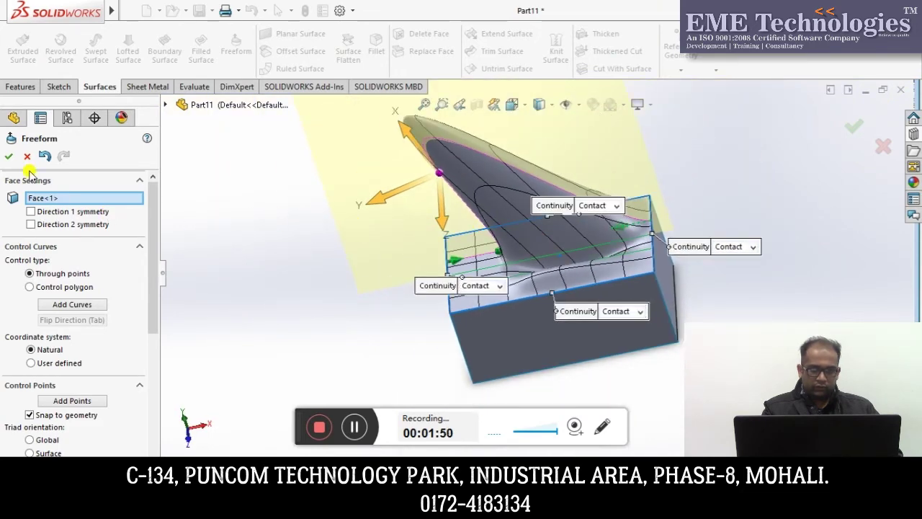
pyautogui.press('Return')
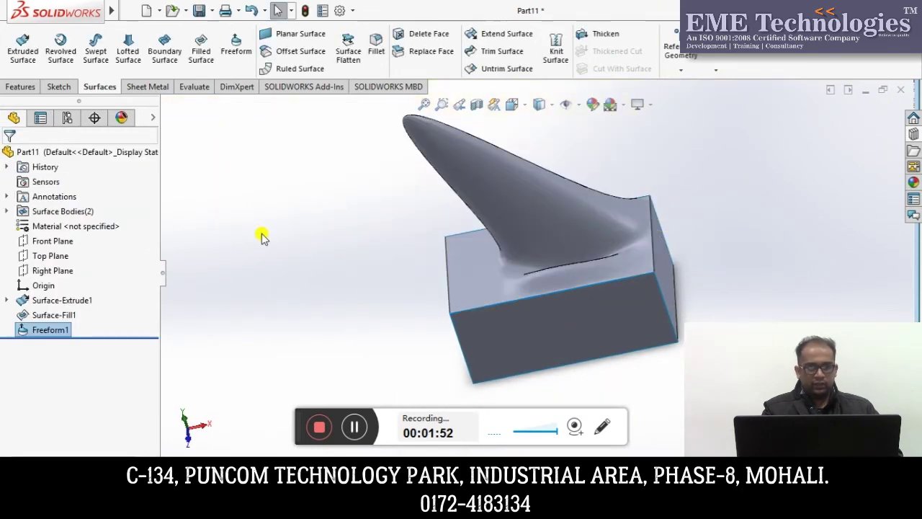
# Undo the freeform fin and cap the box's open top with a planar surface from its four edges.
pyautogui.moveTo(488, 252); pyautogui.dragTo(382, 195, button='middle')
pyautogui.hotkey('ctrl', 'z')
pyautogui.click(280, 34)
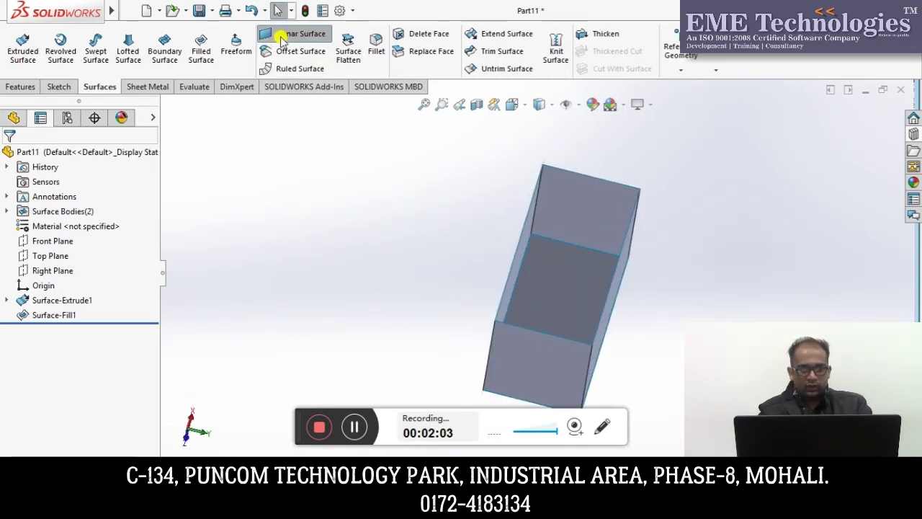
pyautogui.click(631, 227)
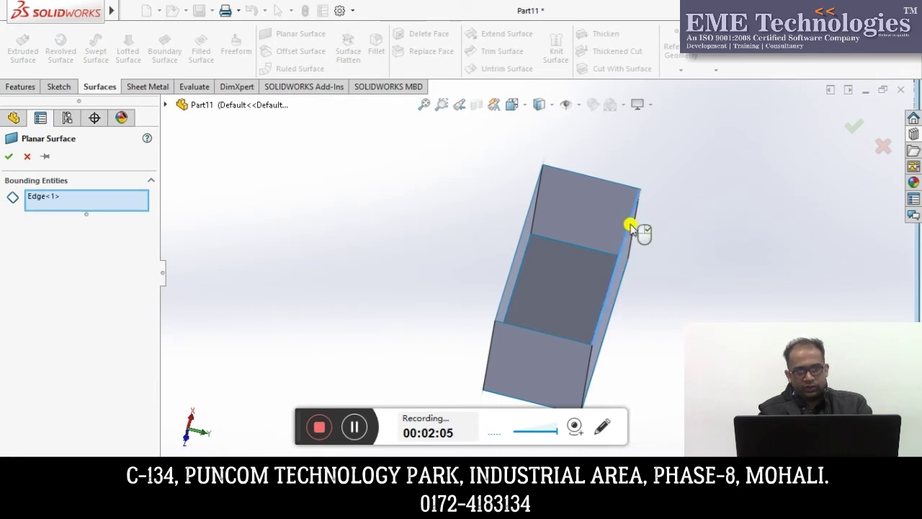
pyautogui.click(548, 337)
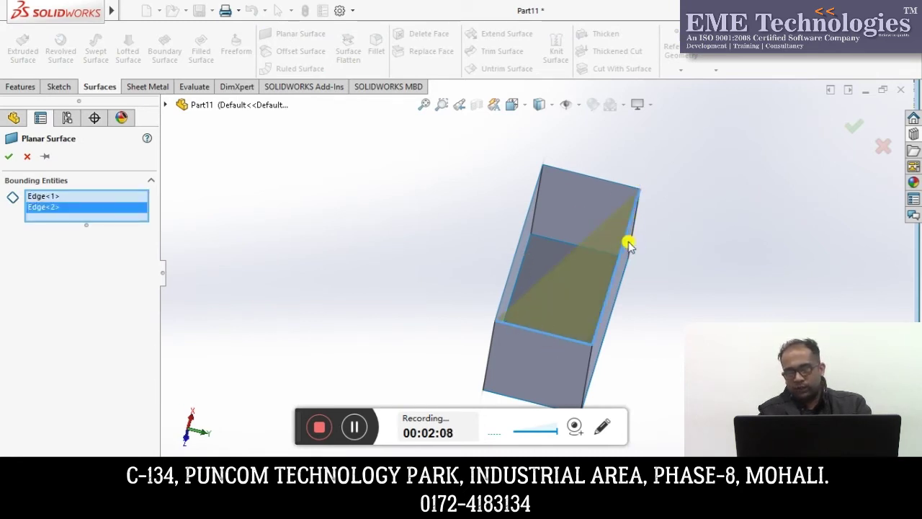
pyautogui.click(512, 262)
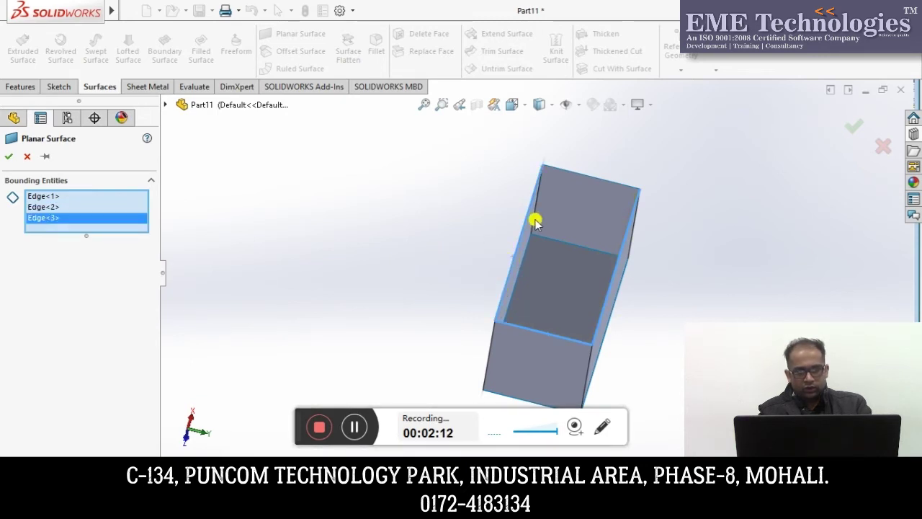
pyautogui.click(574, 177)
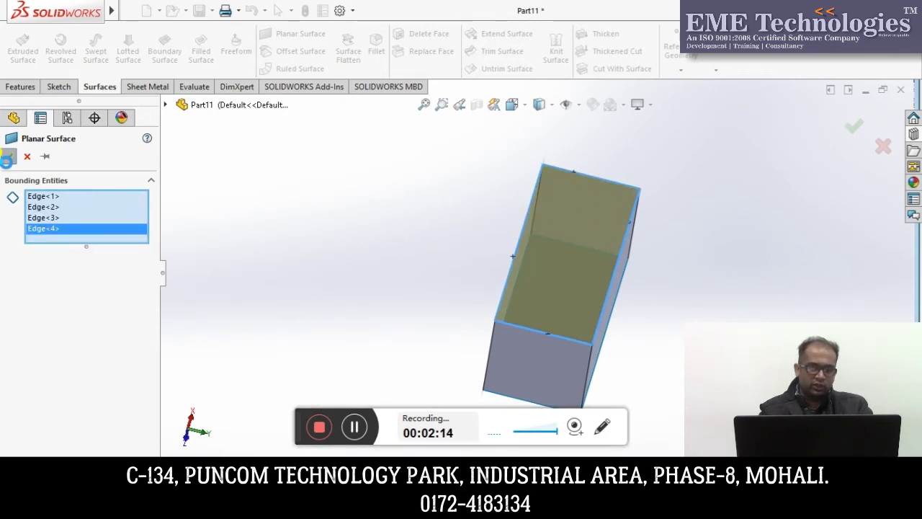
pyautogui.click(7, 157)
pyautogui.moveTo(345, 223); pyautogui.dragTo(251, 165, button='middle')
pyautogui.click(290, 55)
# Offset the box's top face 30.00mm upward as Surface-Offset1.
pyautogui.moveTo(494, 237); pyautogui.dragTo(502, 263, button='middle')
pyautogui.click(605, 292)
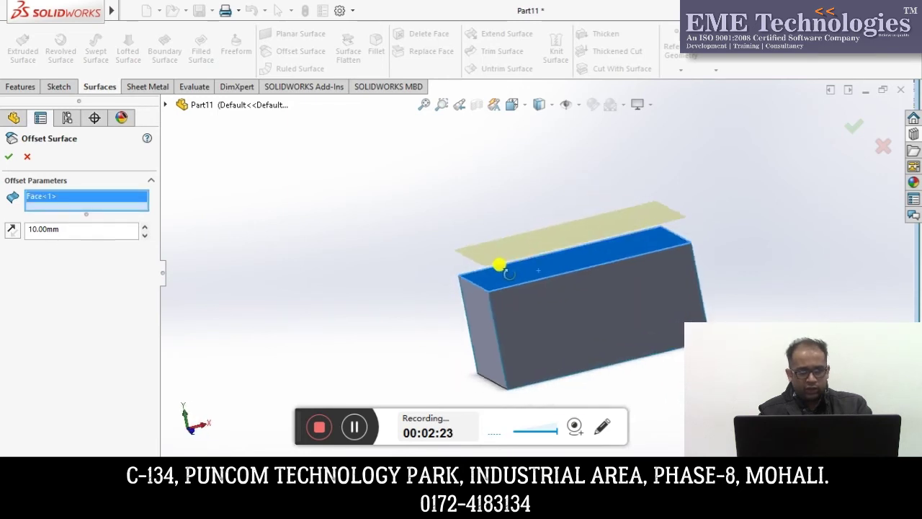
pyautogui.click(144, 225)
pyautogui.click(144, 225)
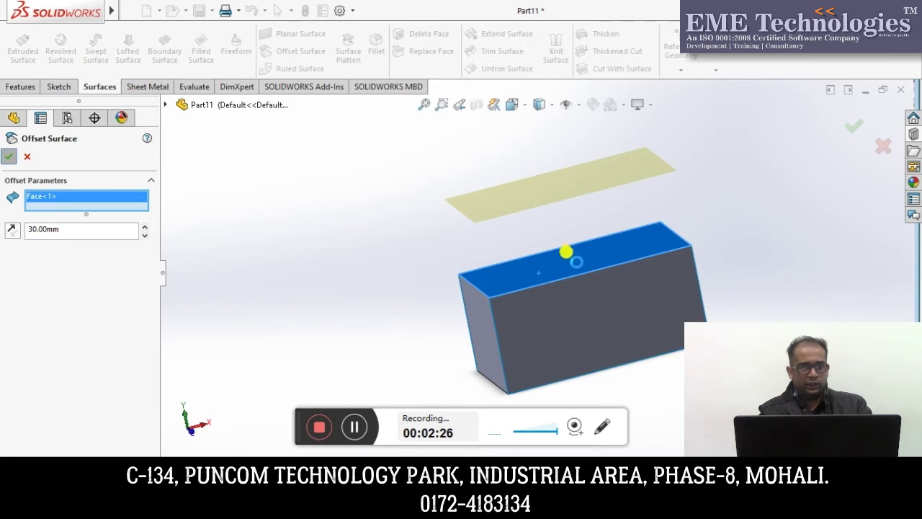
pyautogui.press('Return')
pyautogui.moveTo(539, 211); pyautogui.dragTo(562, 256, button='middle')
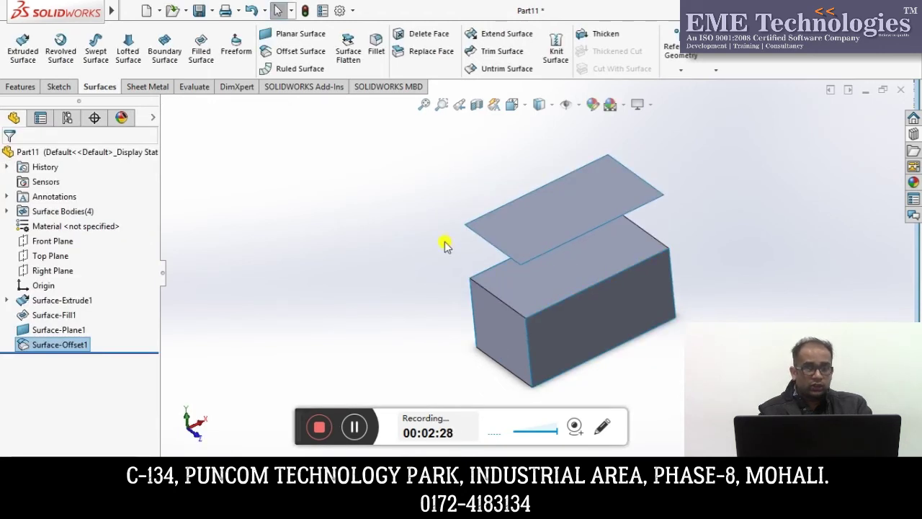
pyautogui.click(321, 222)
pyautogui.moveTo(381, 239)
pyautogui.mouseDown(button='middle')
pyautogui.moveTo(428, 221)
pyautogui.moveTo(370, 249)
pyautogui.mouseUp(button='middle')
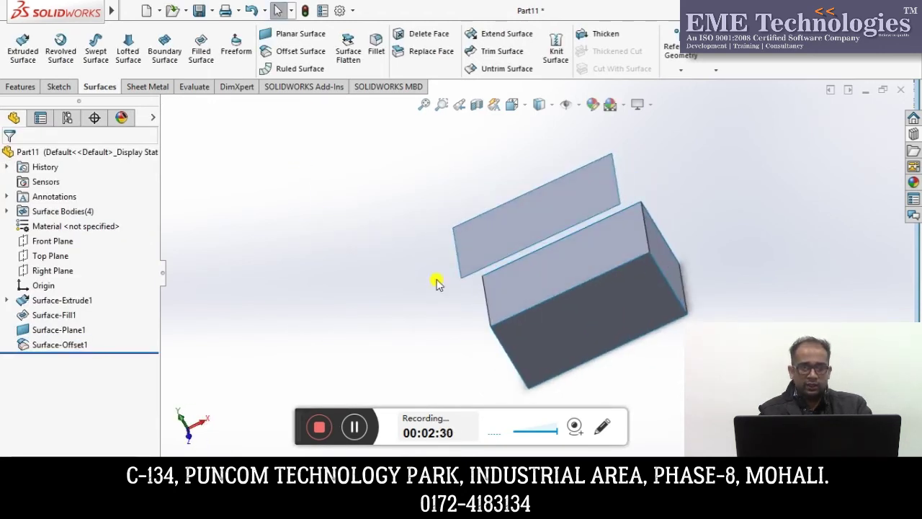
pyautogui.scroll(-3, 370, 249)
# Create a 110.00mm ruled surface tangent to the box's top from one top edge.
pyautogui.click(290, 70)
pyautogui.scroll(-4, 539, 243)
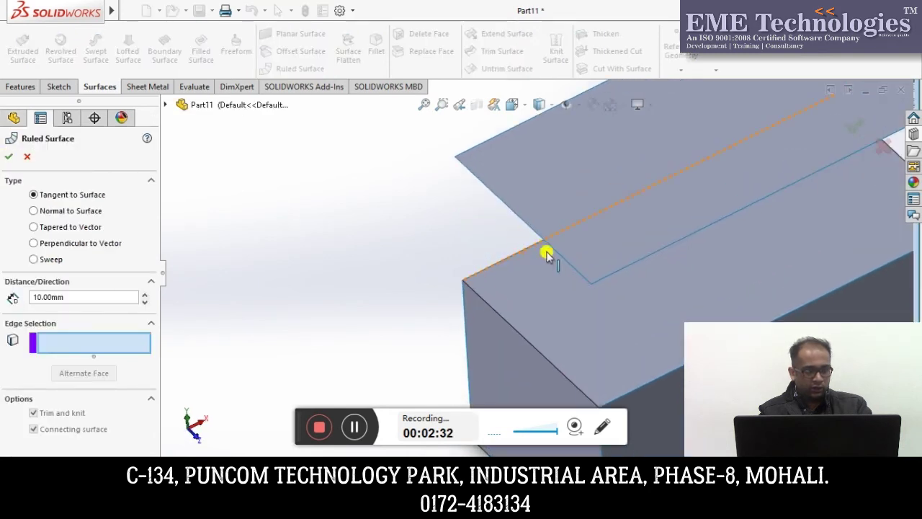
pyautogui.click(570, 270)
pyautogui.scroll(5, 571, 270)
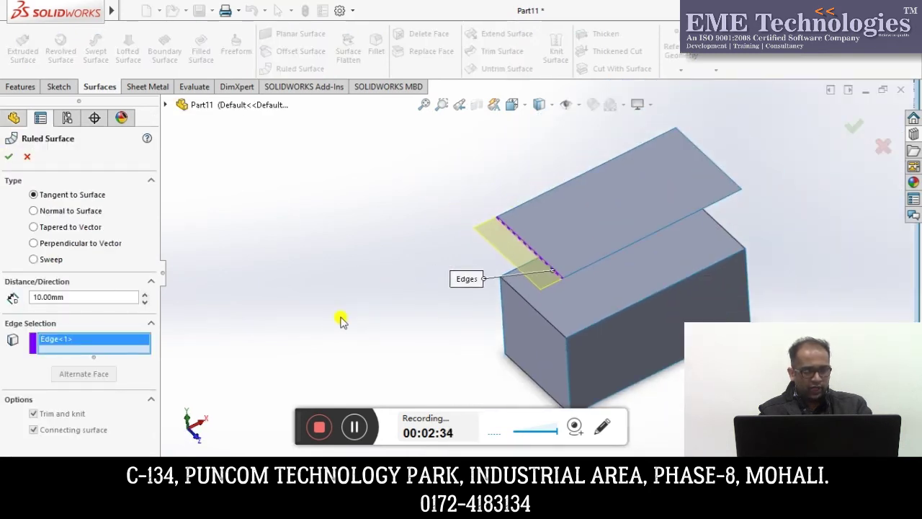
pyautogui.scroll(8, 148, 295)
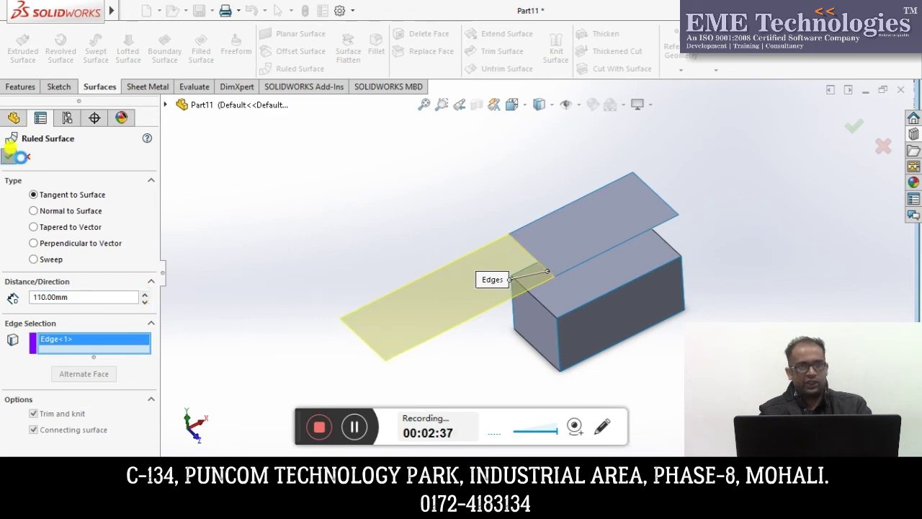
pyautogui.press('Return')
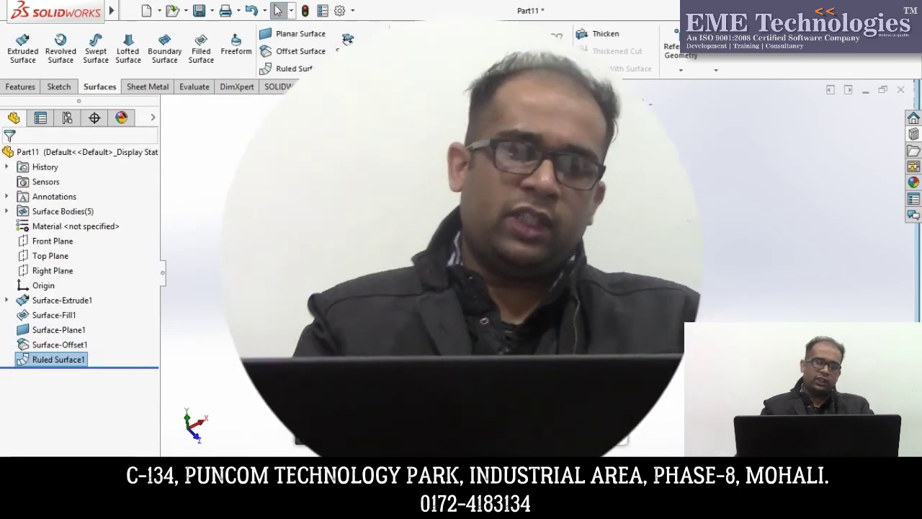